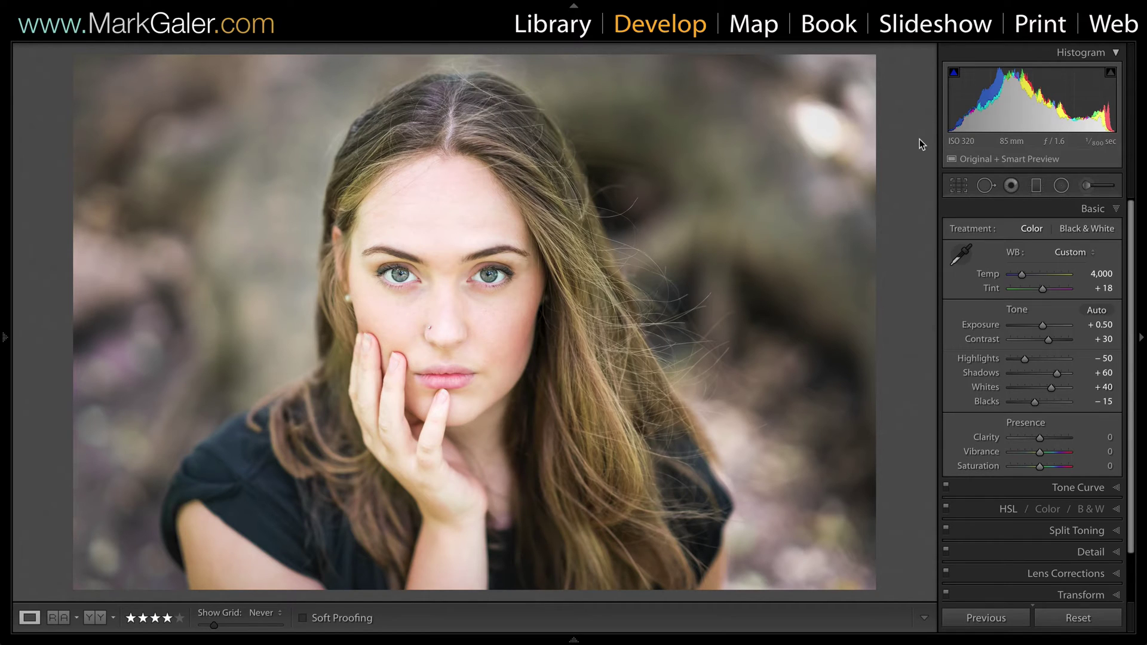
Lower Vibrance to −65 to mute the portrait's colours and expand the Tone Curve panel.
click(921, 144)
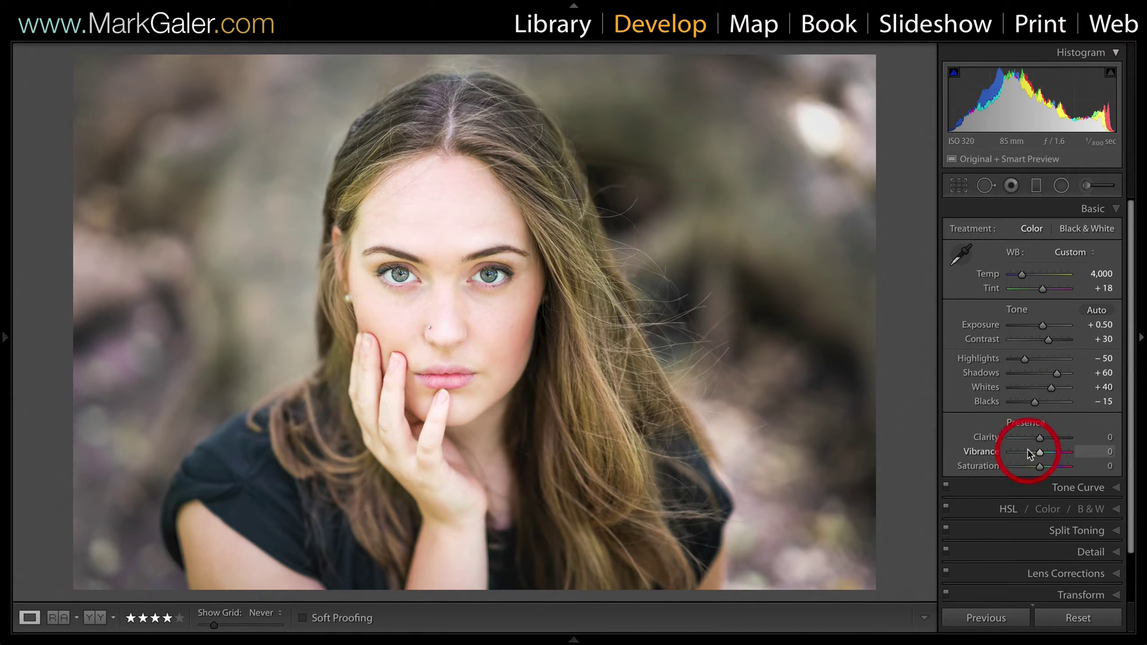
drag(1039, 453, 1020, 453)
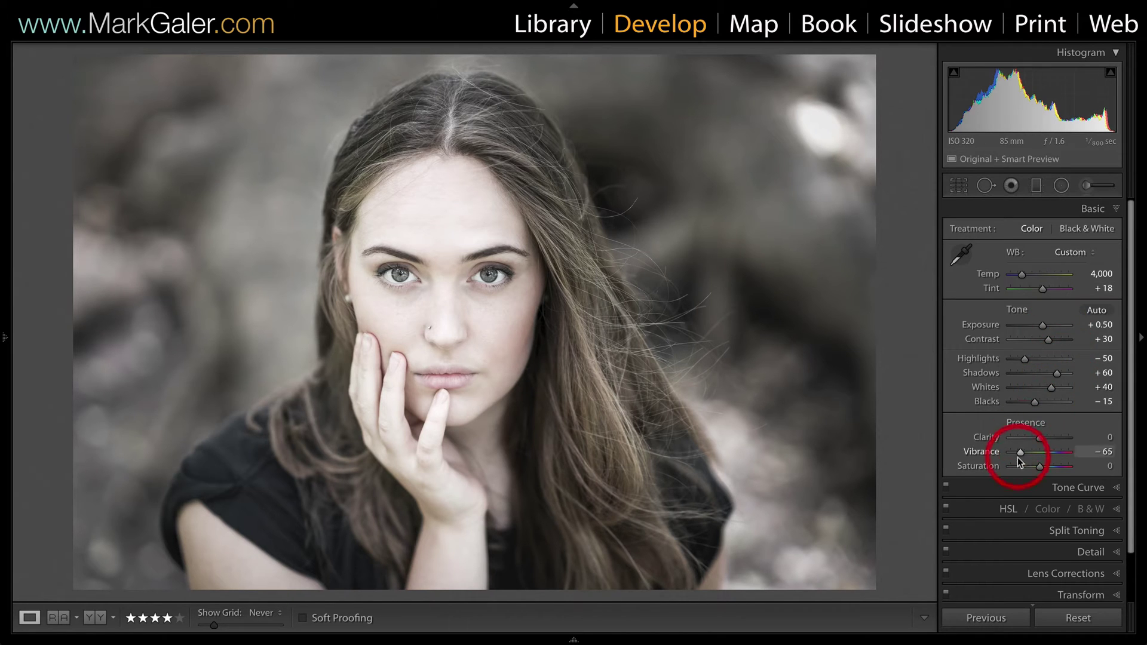
click(1032, 487)
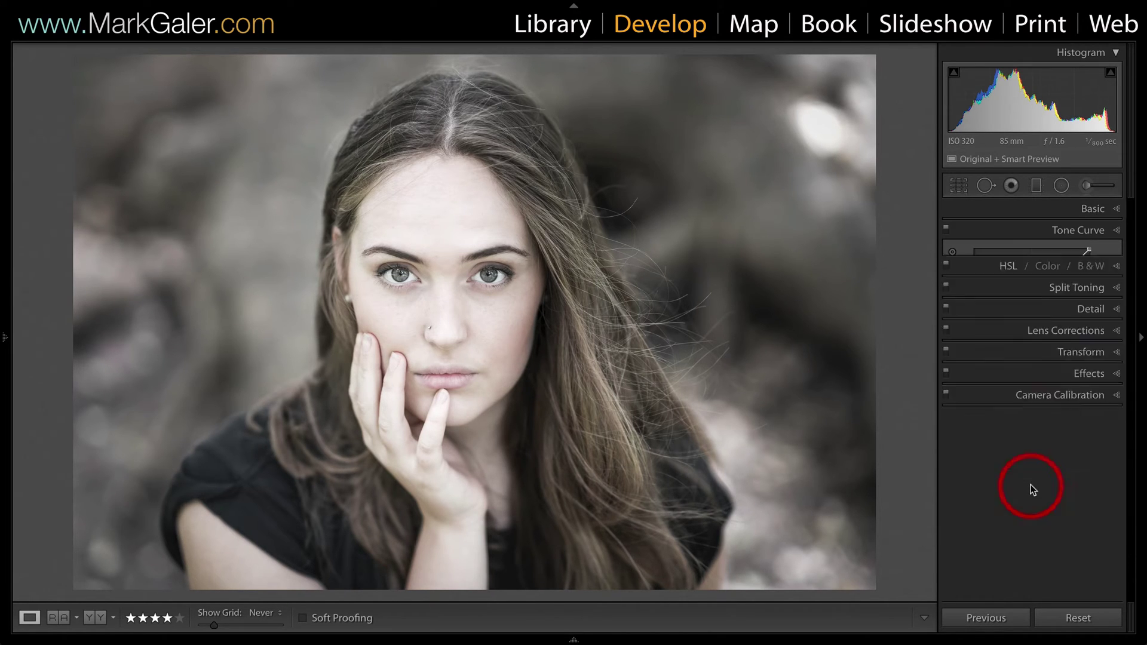
Switch the tone curve to the Red channel and add a control point at its centre.
click(1071, 381)
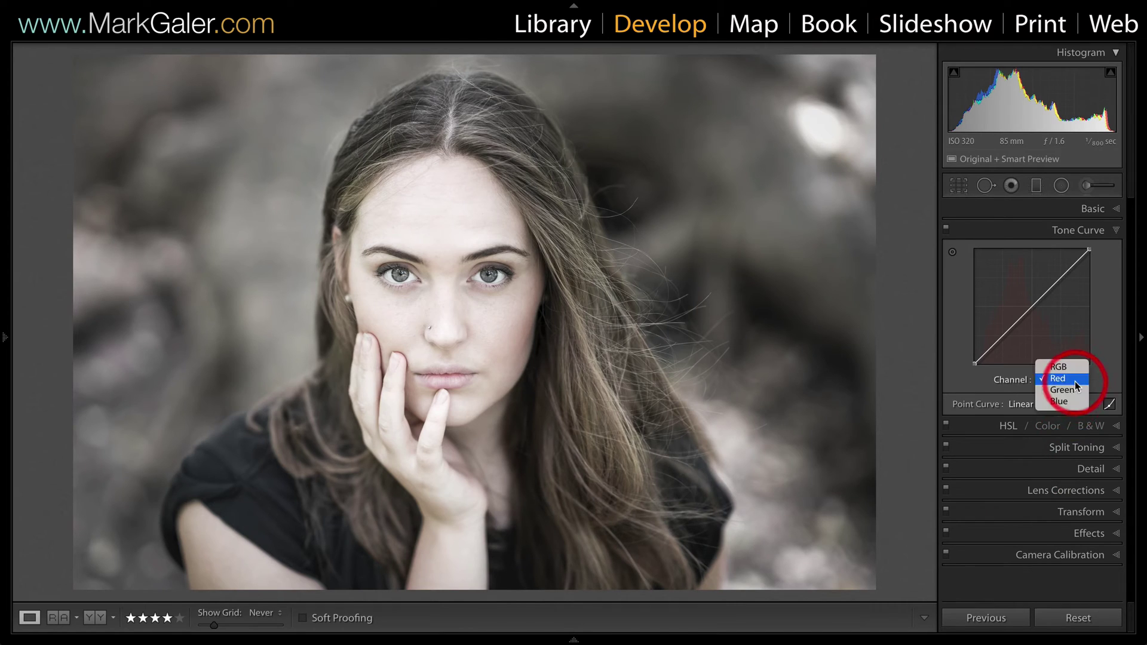
click(1070, 368)
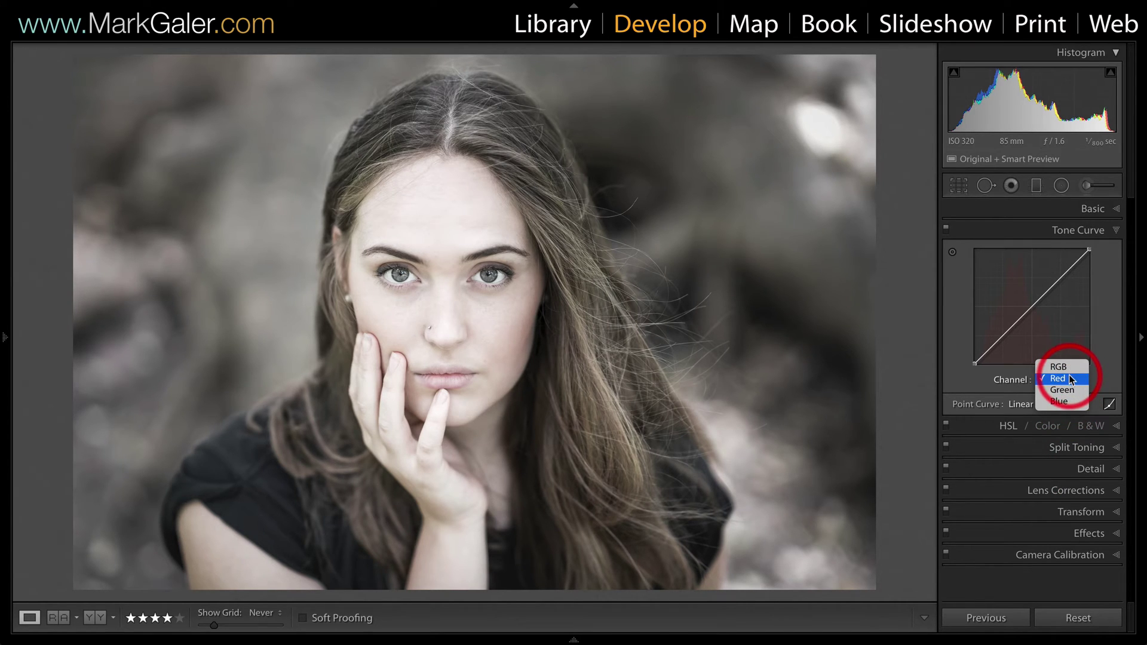
click(1032, 306)
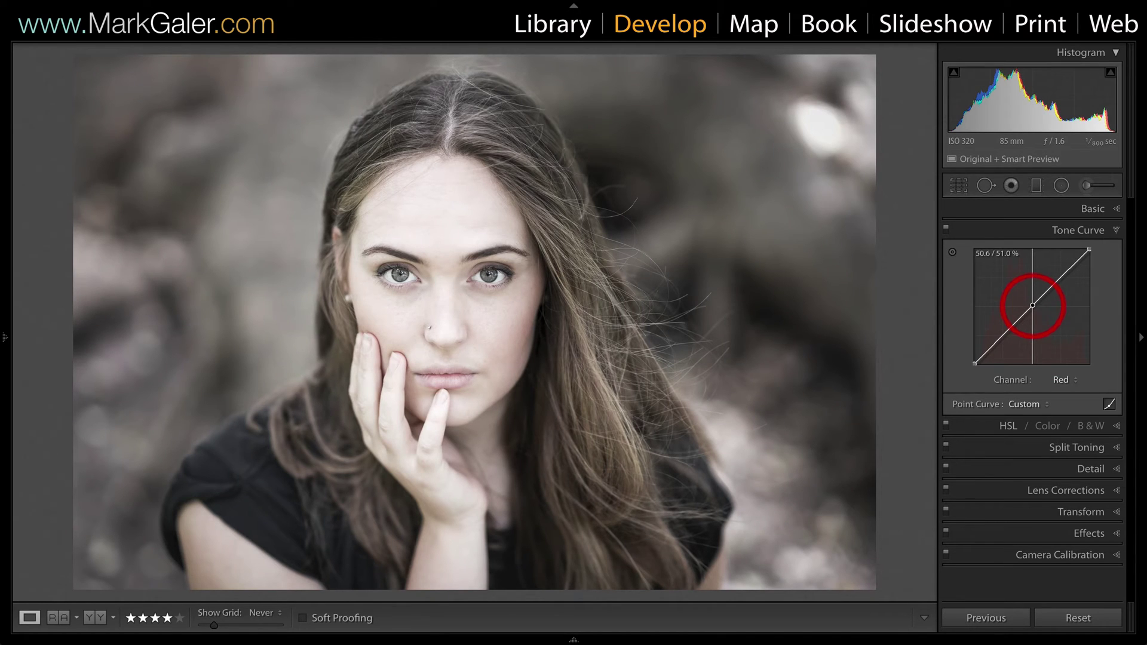
click(1032, 304)
click(1041, 309)
Pull the Blue curve's centre point slightly down to warm the portrait, then expand Split Toning.
click(1066, 382)
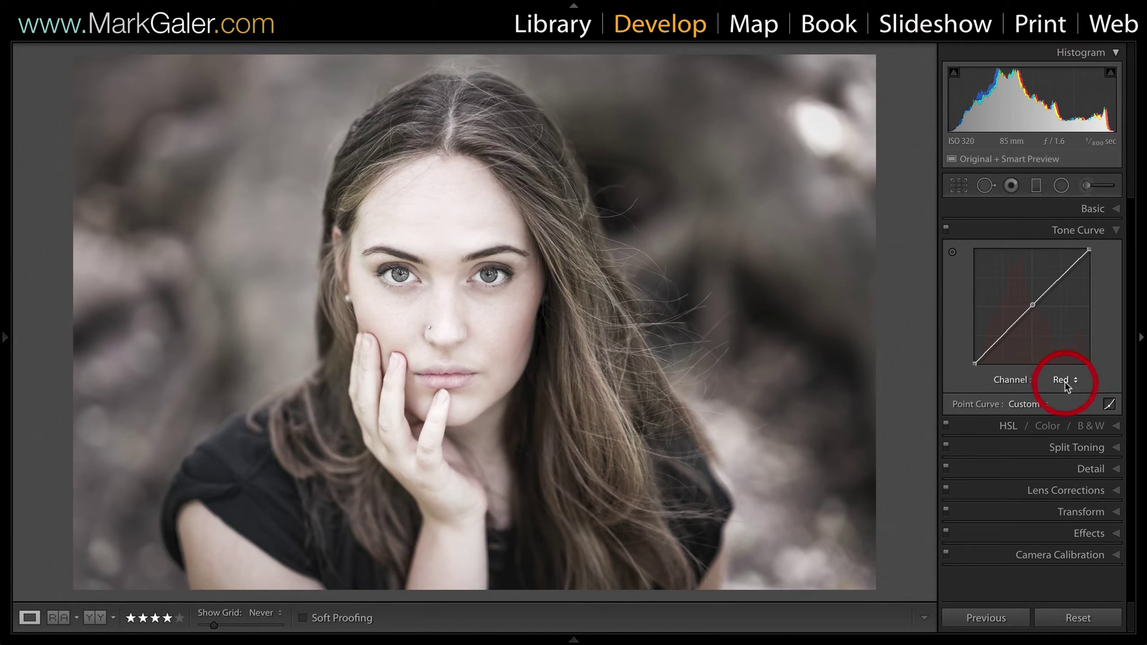
drag(1070, 380, 1058, 402)
click(1039, 314)
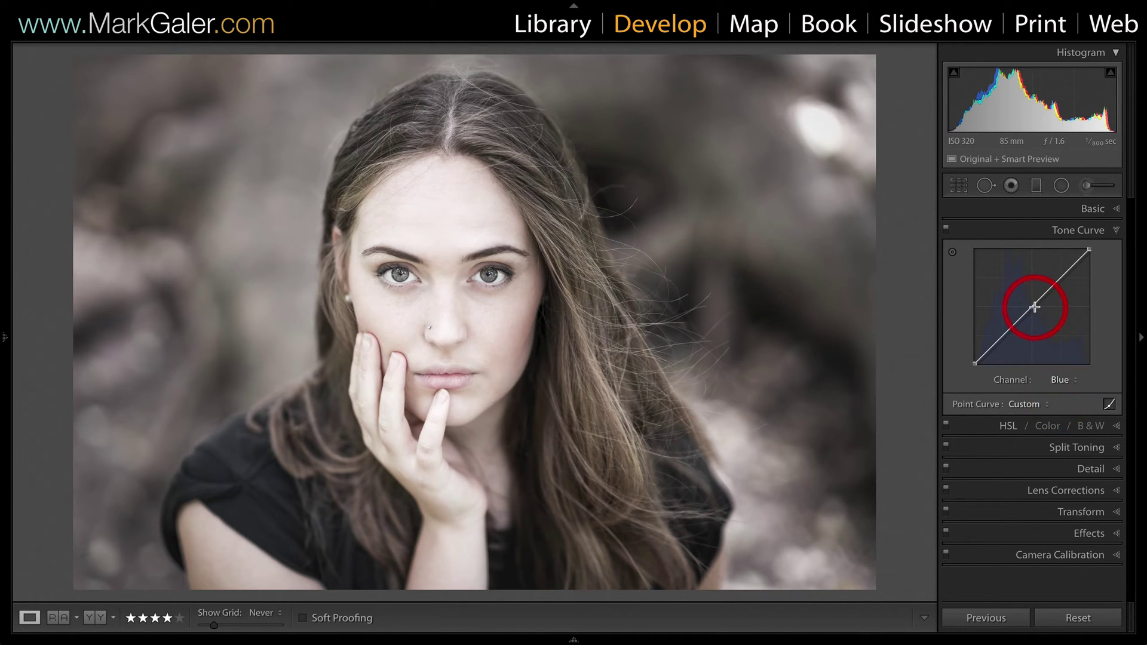
drag(1033, 307, 1033, 311)
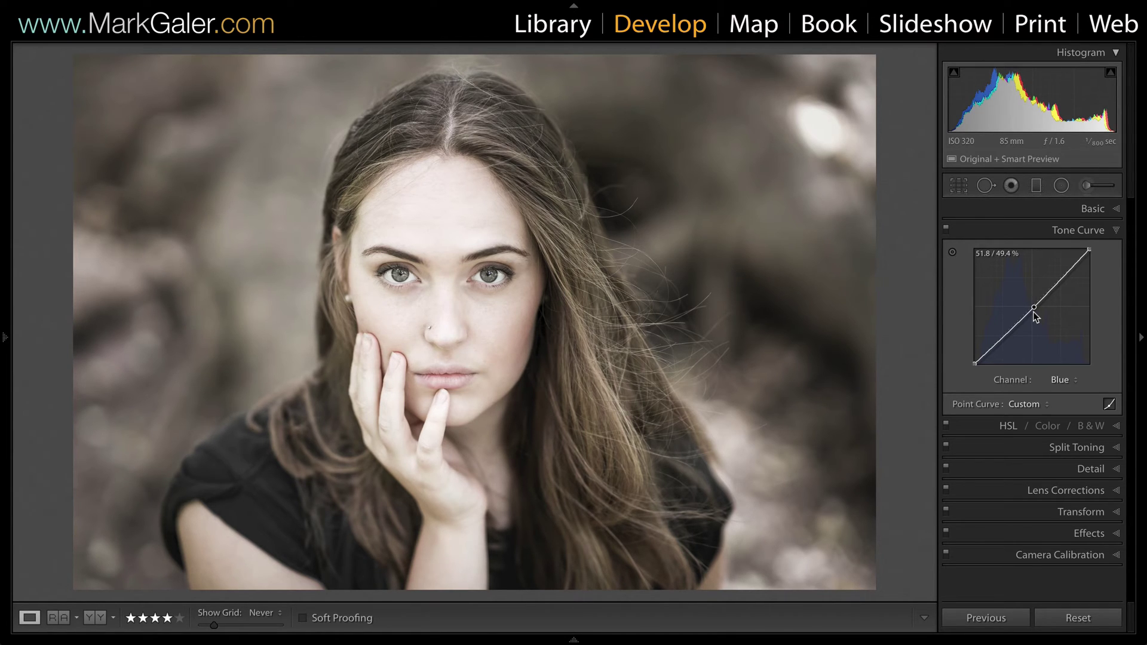
click(1040, 446)
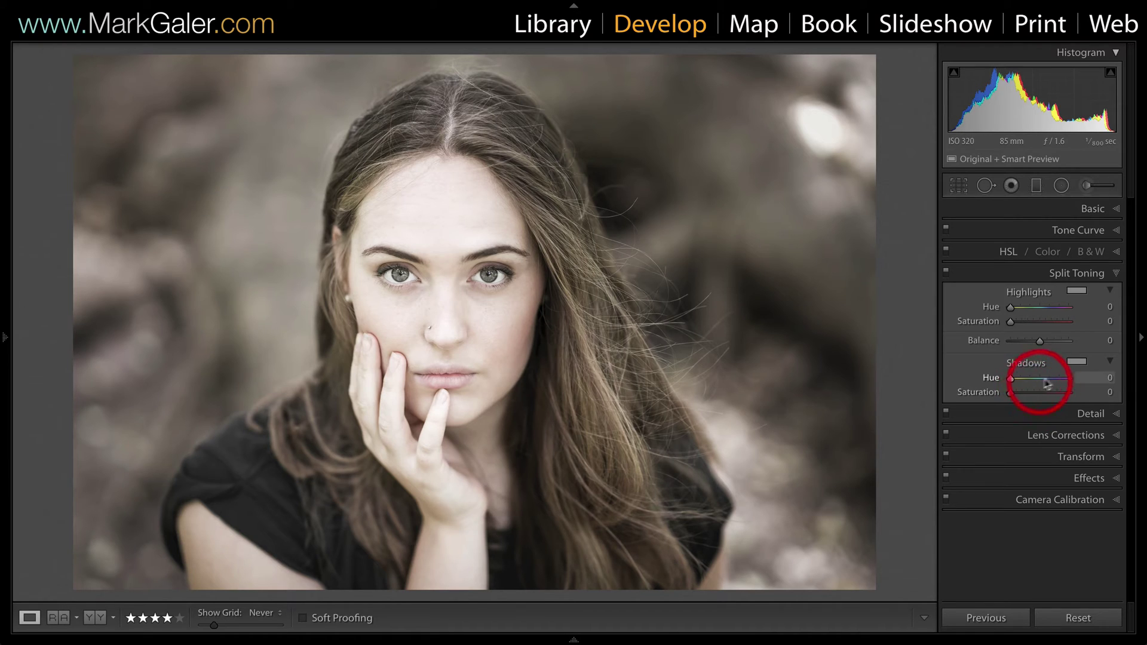
Tint the Split Toning shadows blue at Hue 208, Saturation 19.
click(1076, 361)
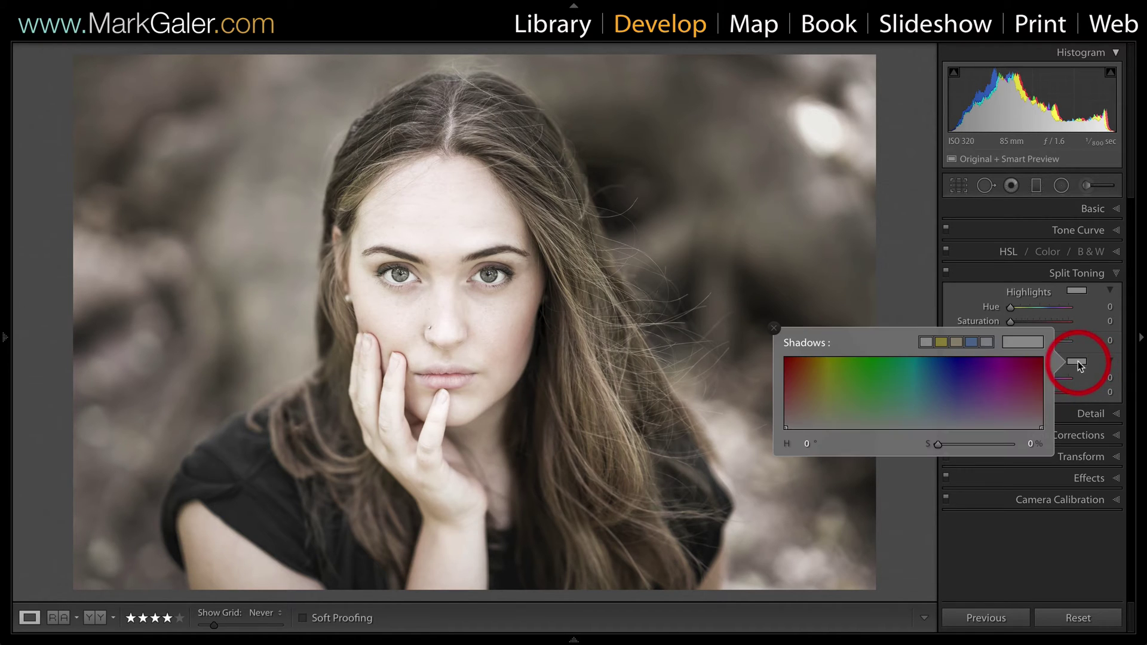
click(934, 415)
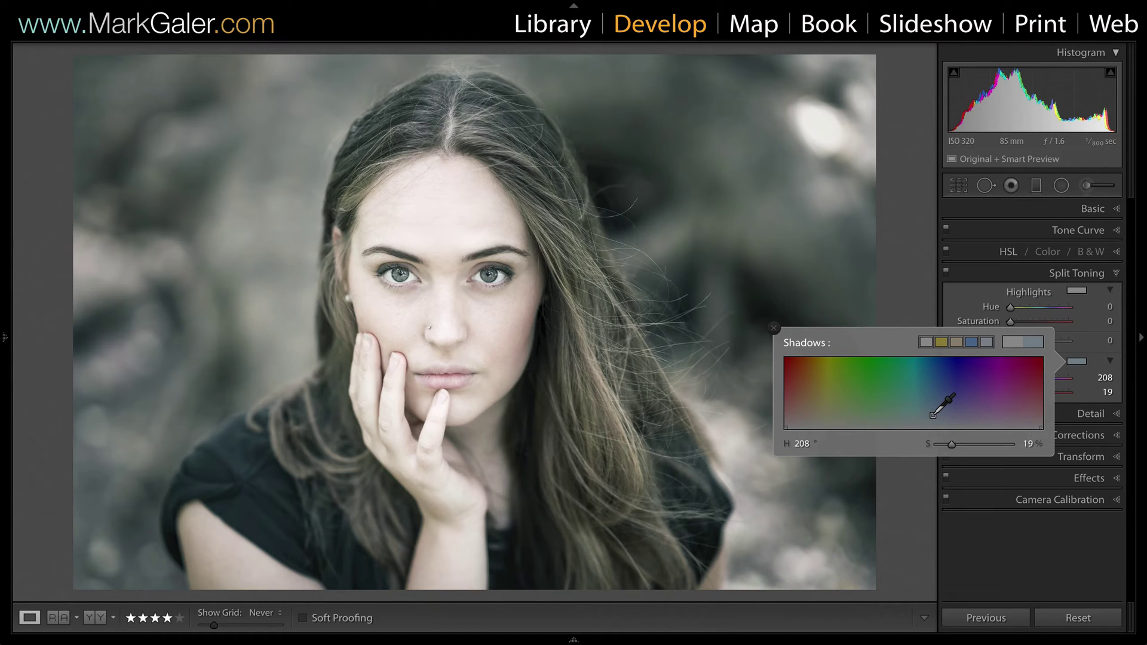
click(775, 329)
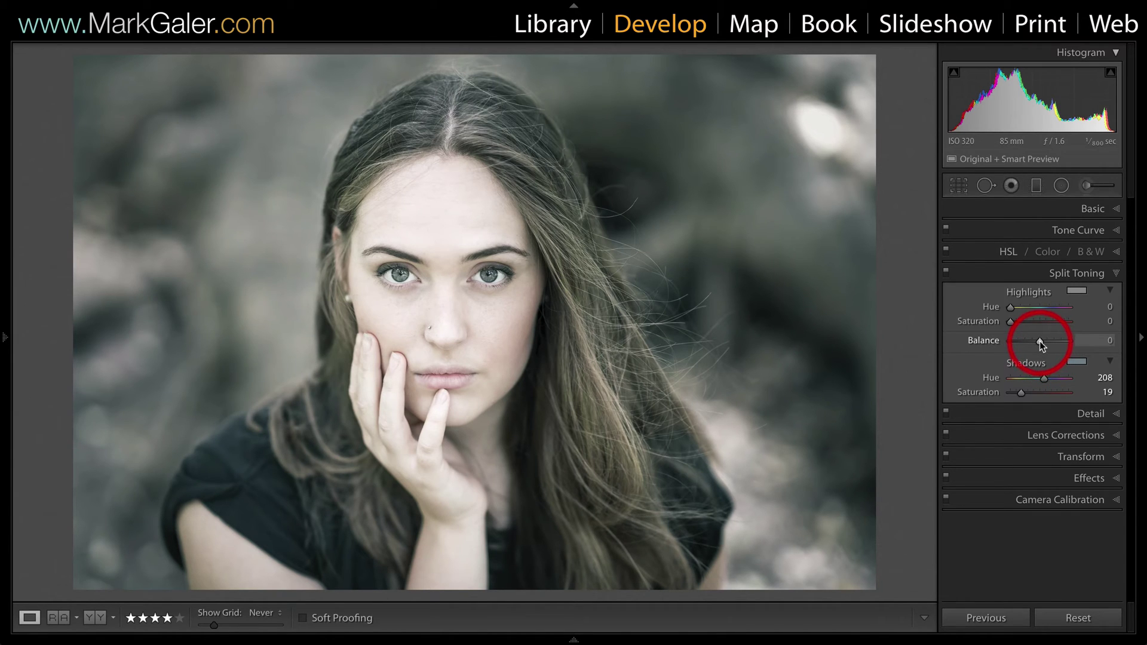
Set the Split Toning Balance to +21 and bring the Basic panel back into view.
mouse_move(1040, 343)
mouse_down()
mouse_move(1056, 343)
mouse_move(1045, 342)
mouse_up()
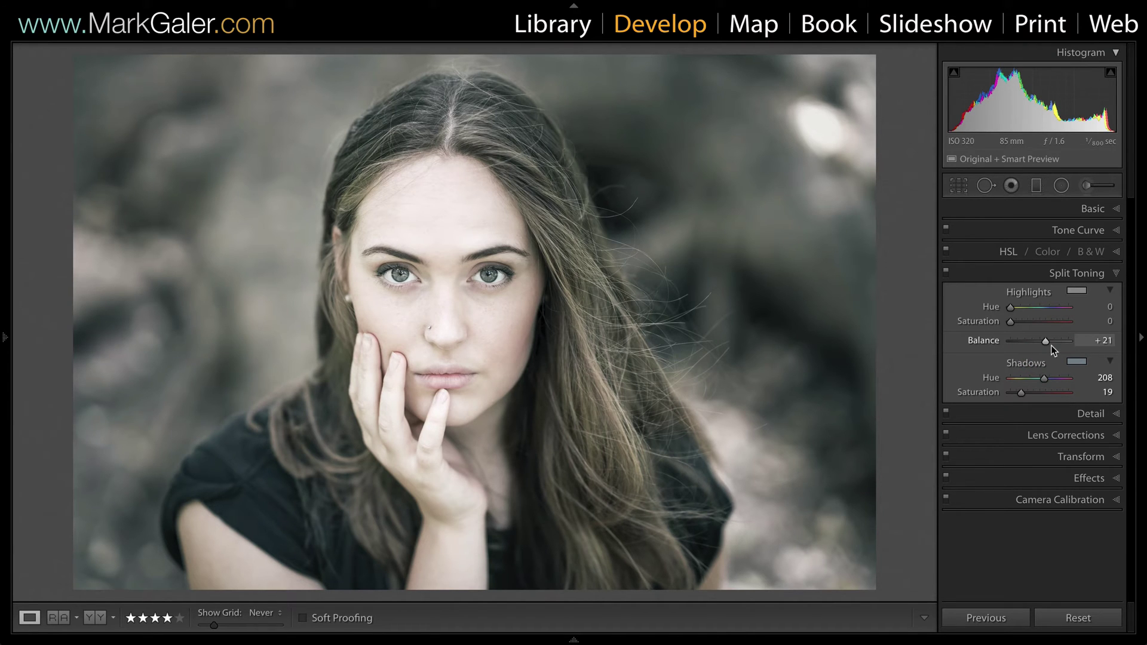
click(1057, 214)
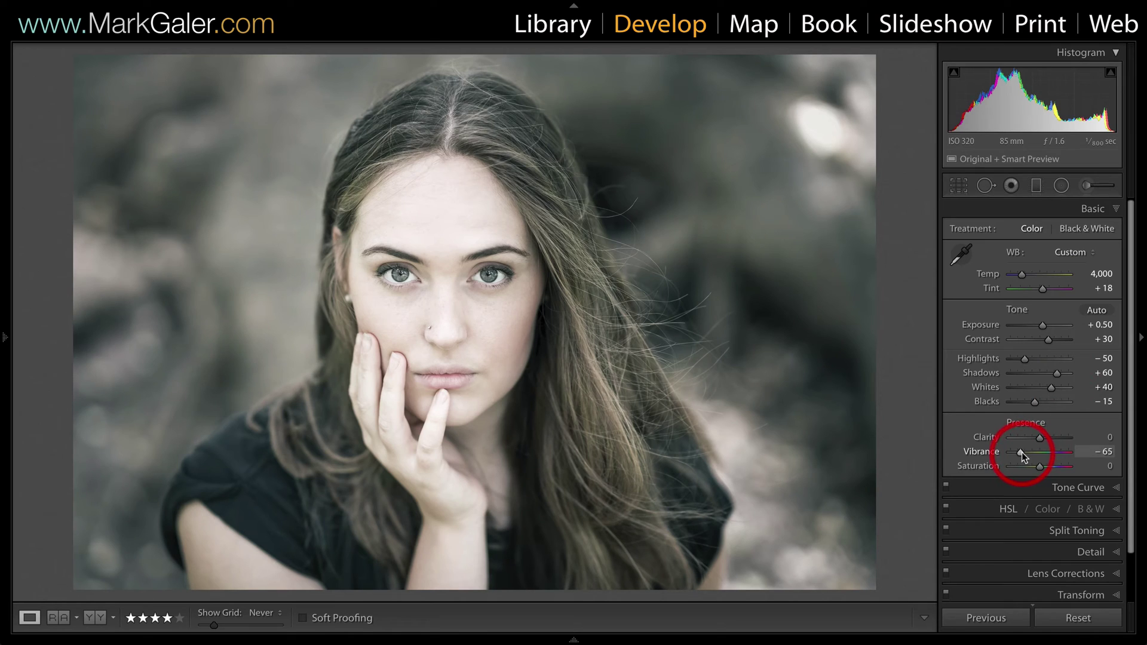
Nudge Vibrance up to −60 and reveal the left panel group with F7.
drag(1021, 453, 1023, 453)
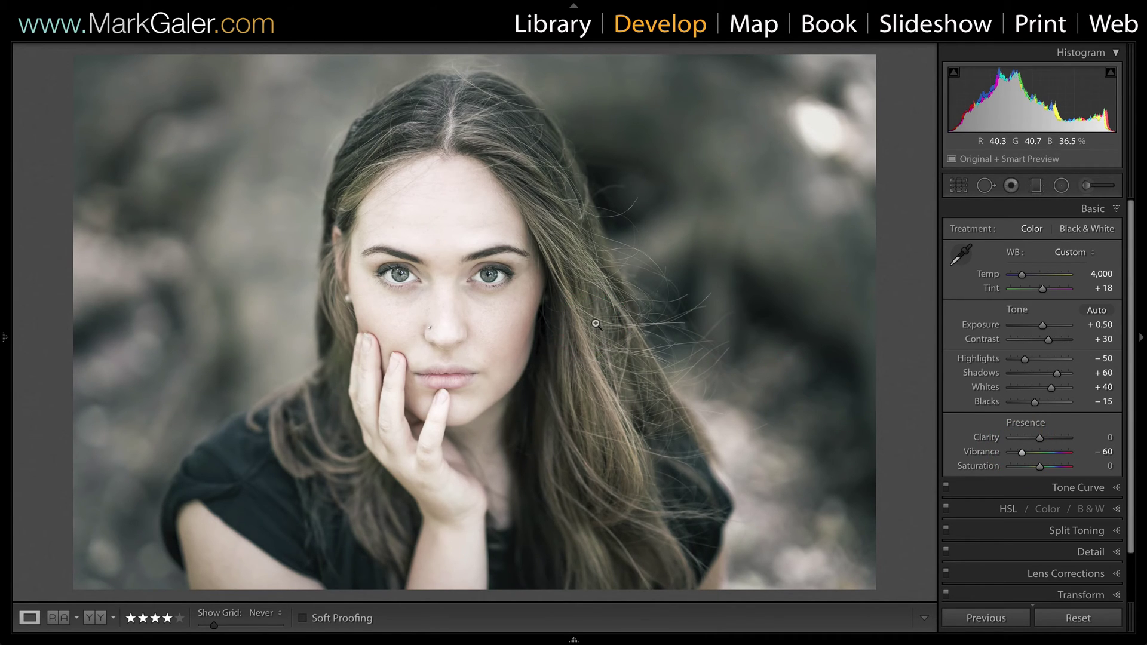
key(F7)
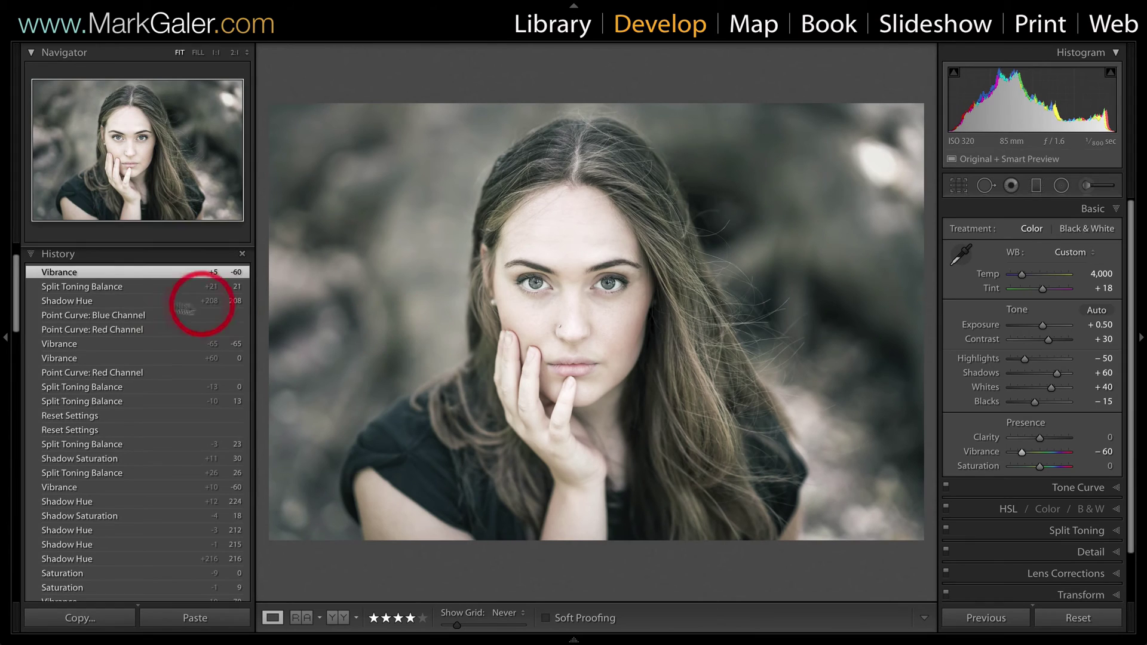
Collapse History, expand the Presets panel, and start a new develop preset.
click(36, 256)
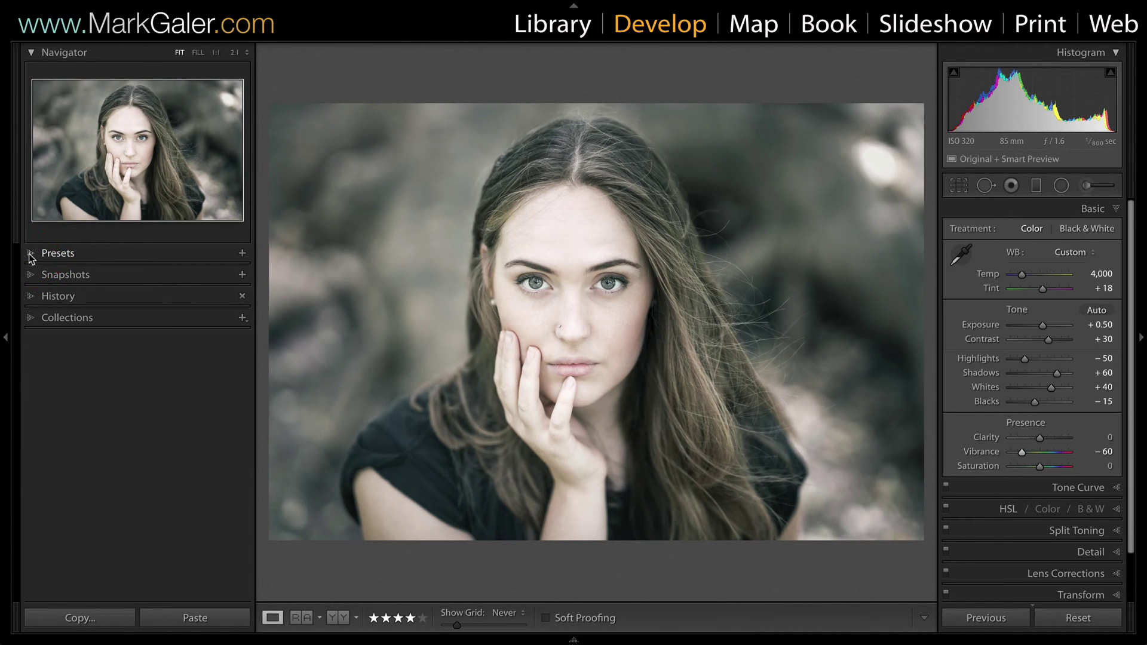
click(31, 256)
click(53, 447)
click(54, 445)
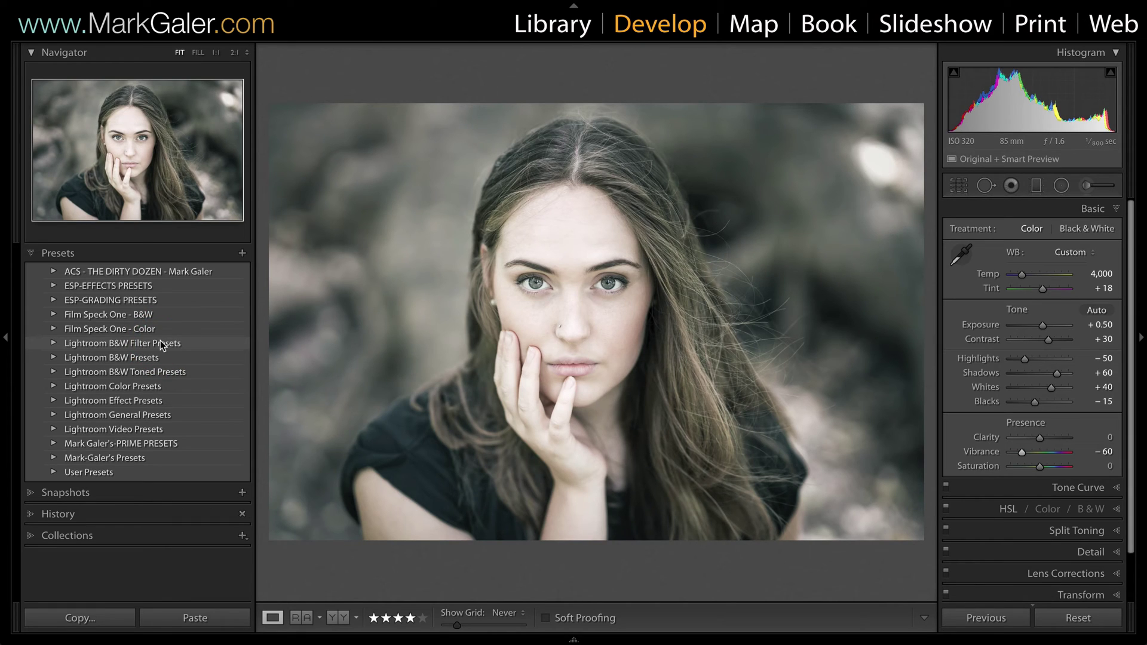
click(242, 254)
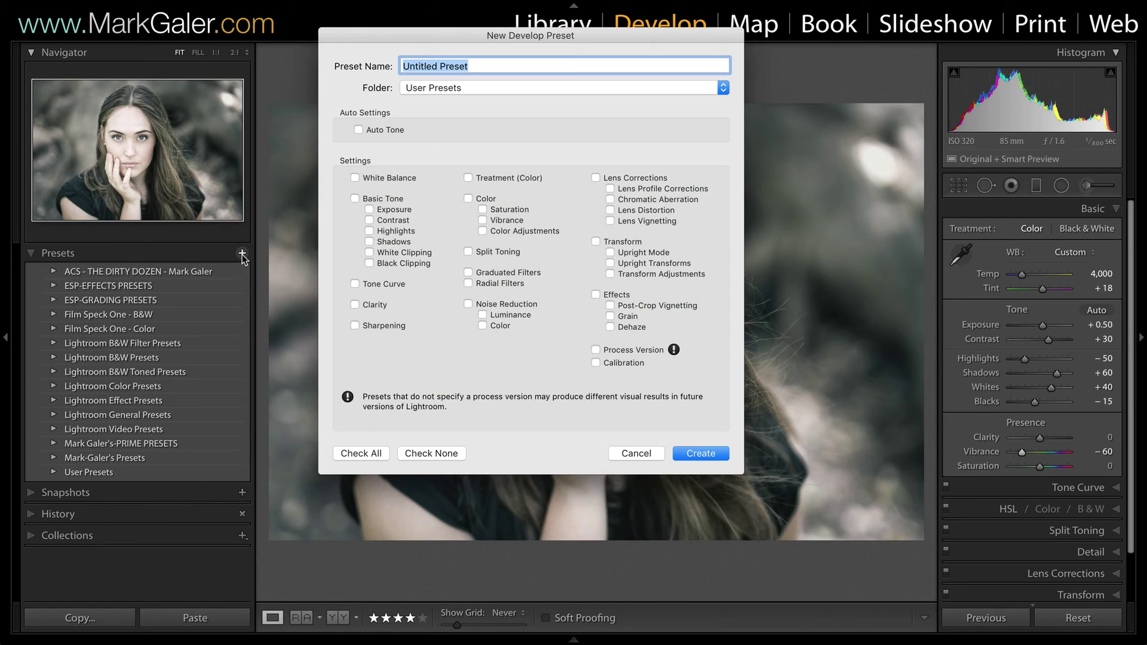
Clear all preset settings, then include only Split Toning, Vibrance and Tone Curve.
click(358, 454)
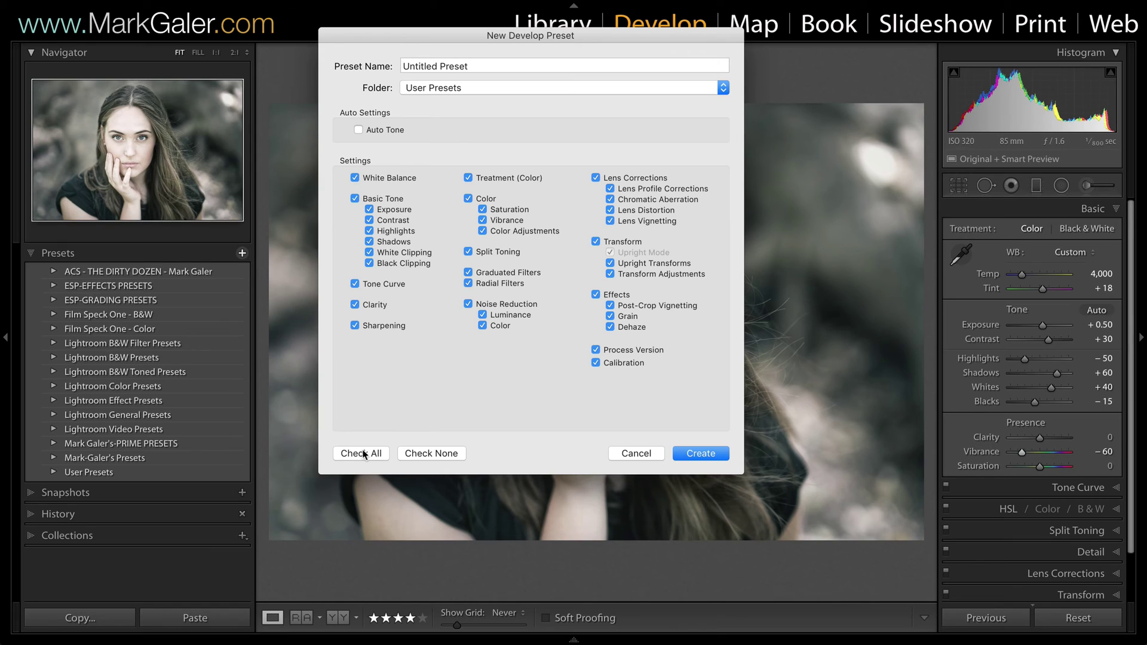
click(421, 456)
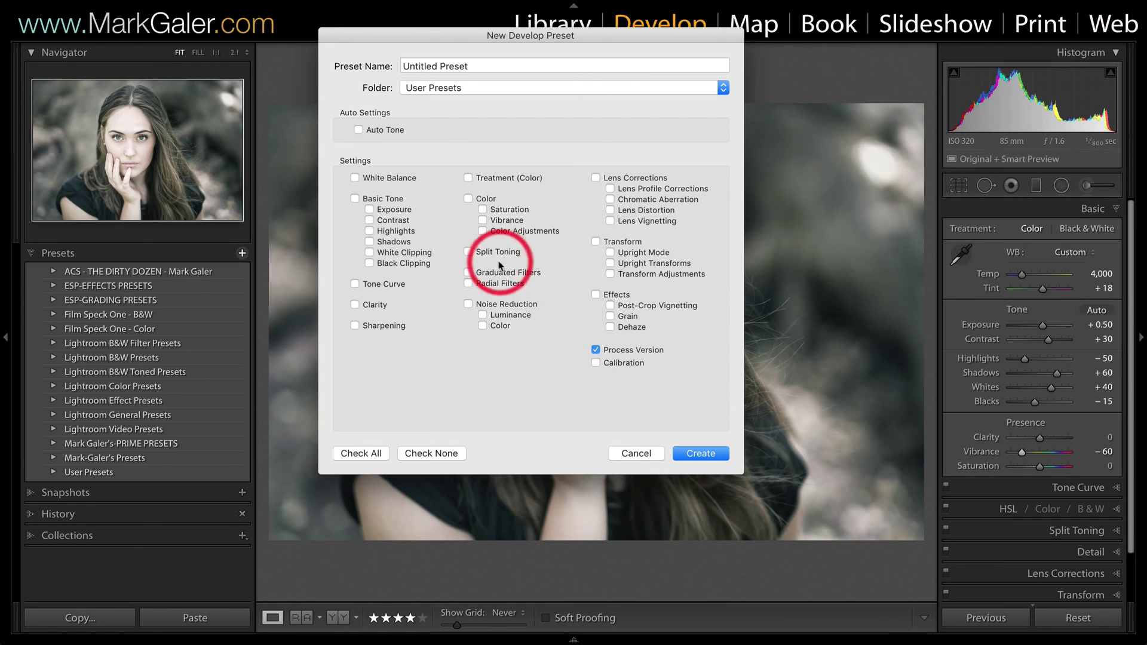
click(468, 253)
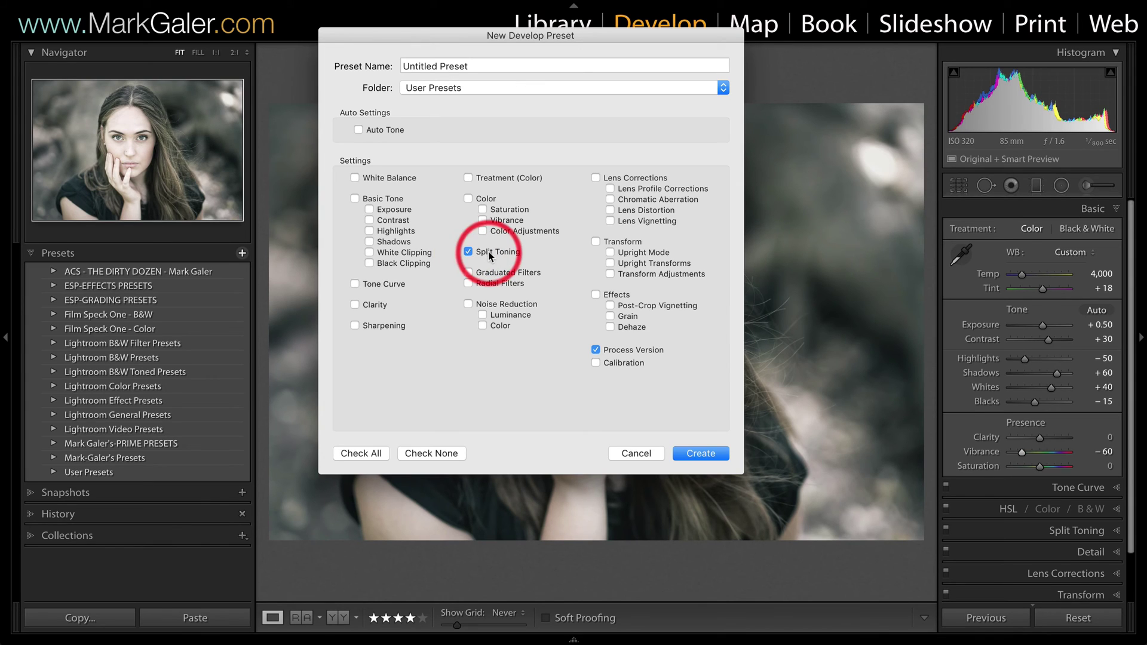
click(483, 221)
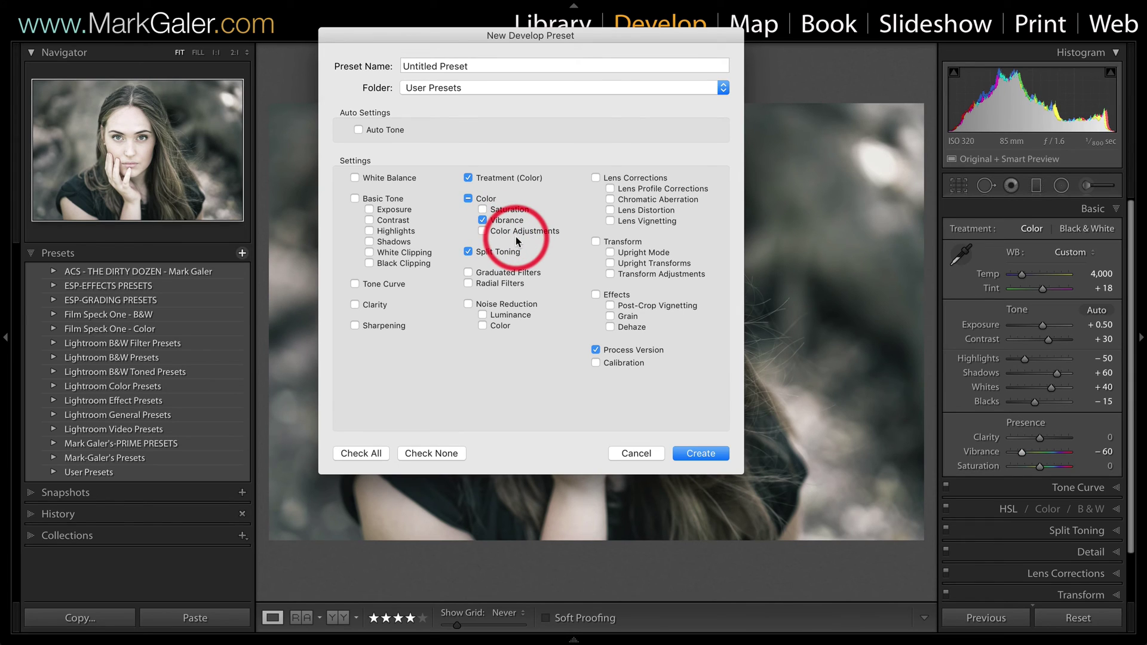
click(355, 284)
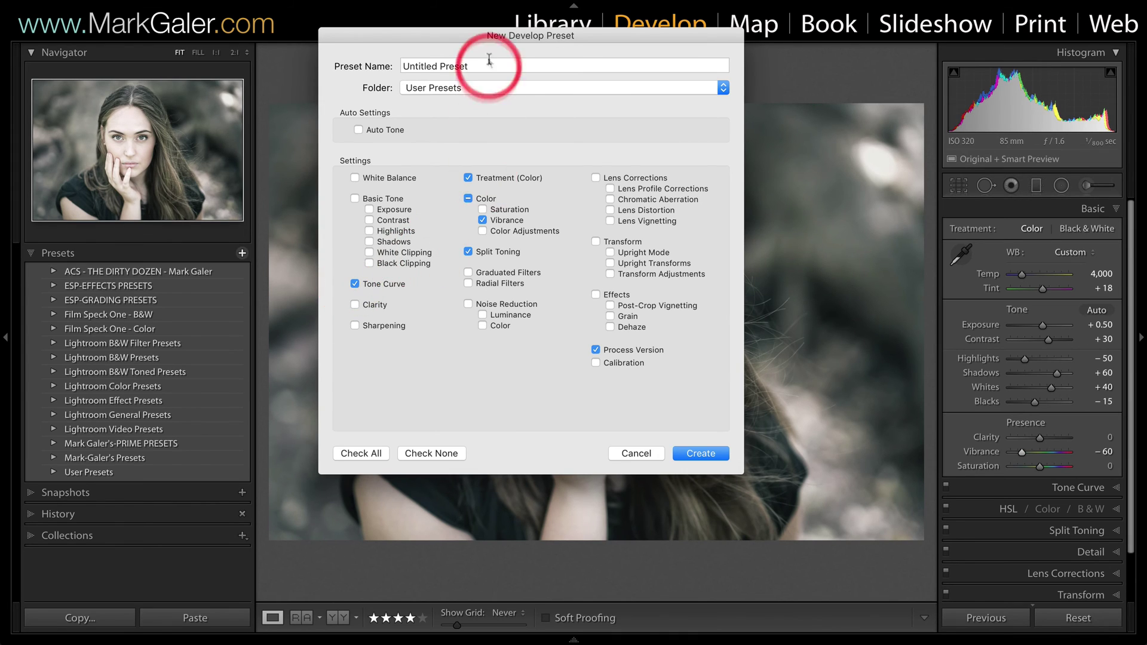
Name the preset 'Mark's Grading', place it in ESP-GRADING PRESETS, and create it.
triple_click(463, 68)
text(M)
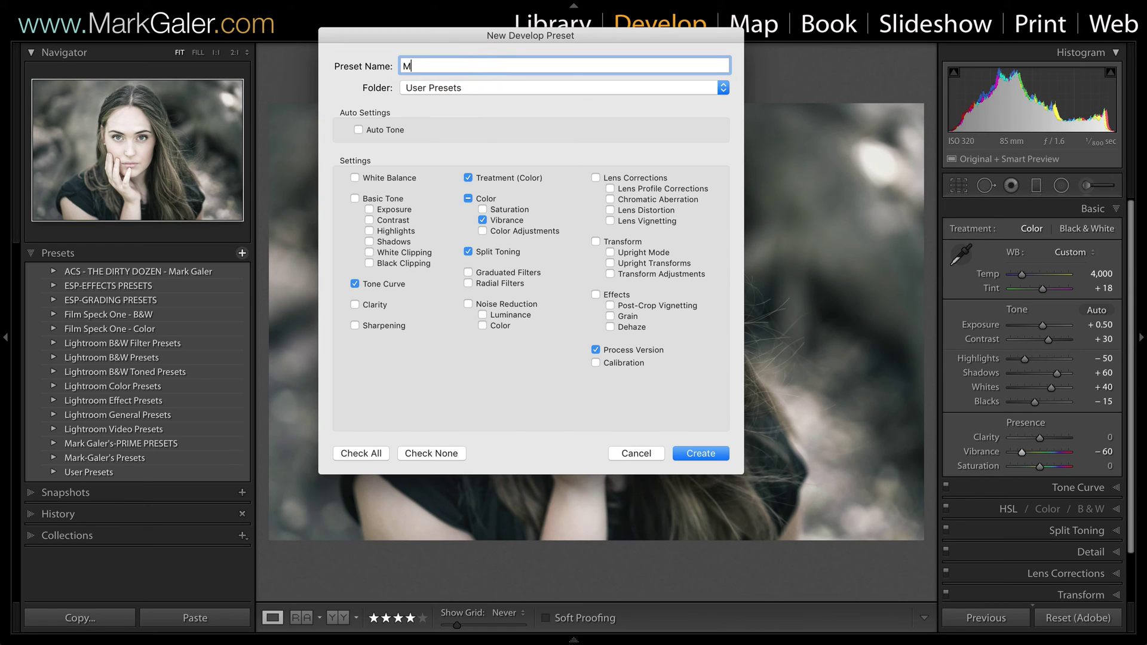
text(ark's Grading)
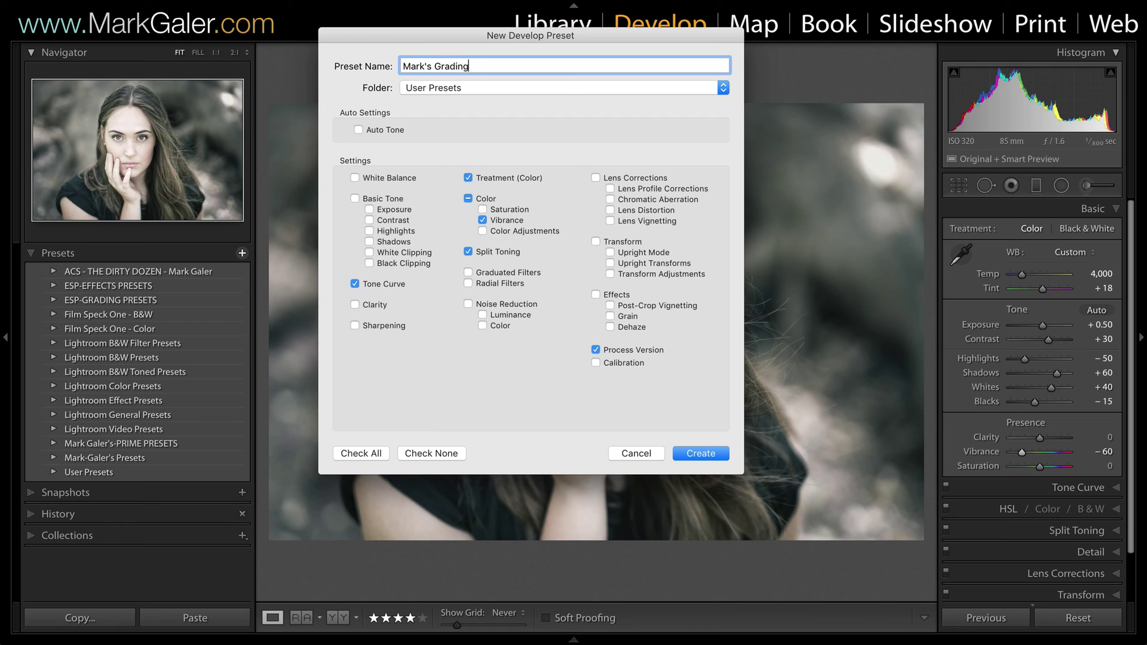
click(463, 88)
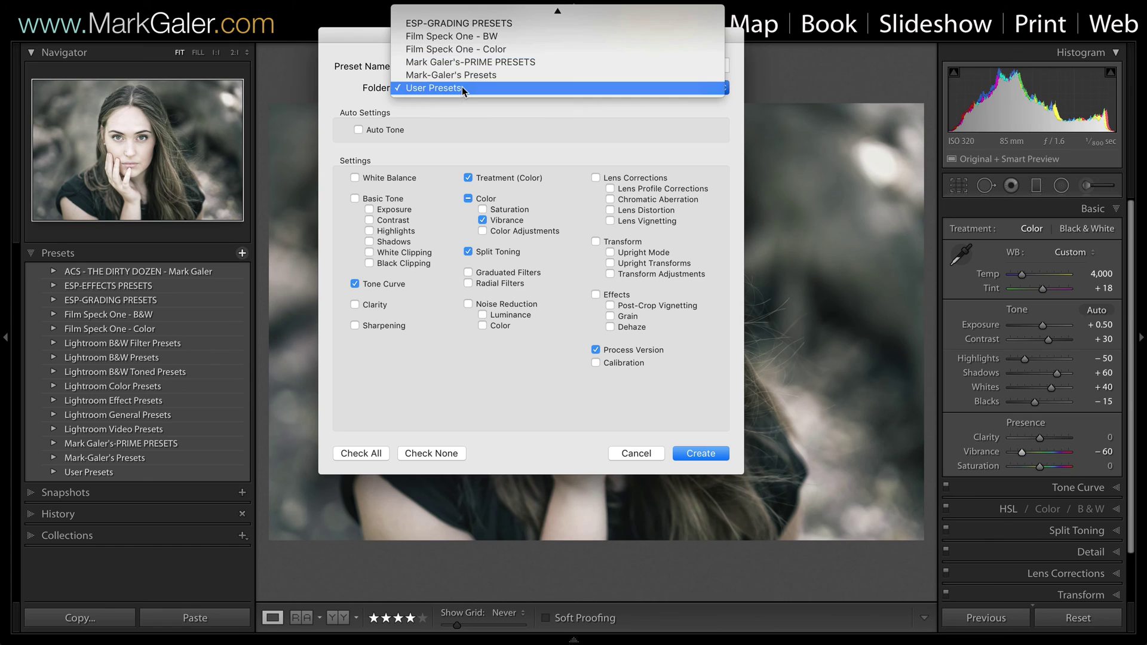
mouse_move(430, 12)
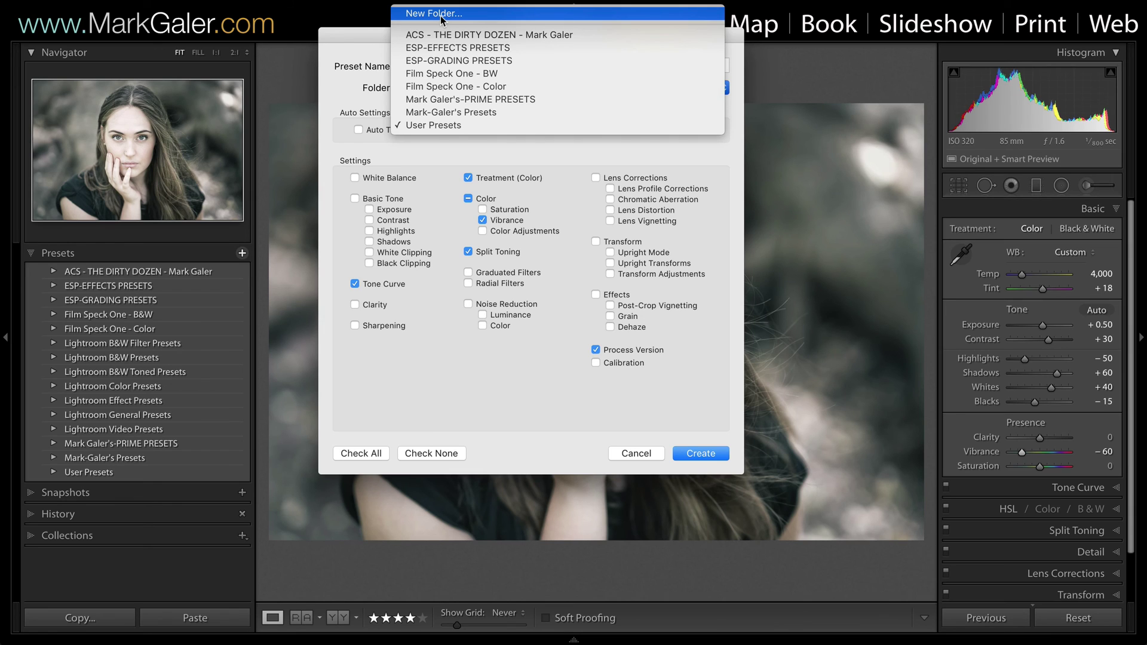
click(443, 60)
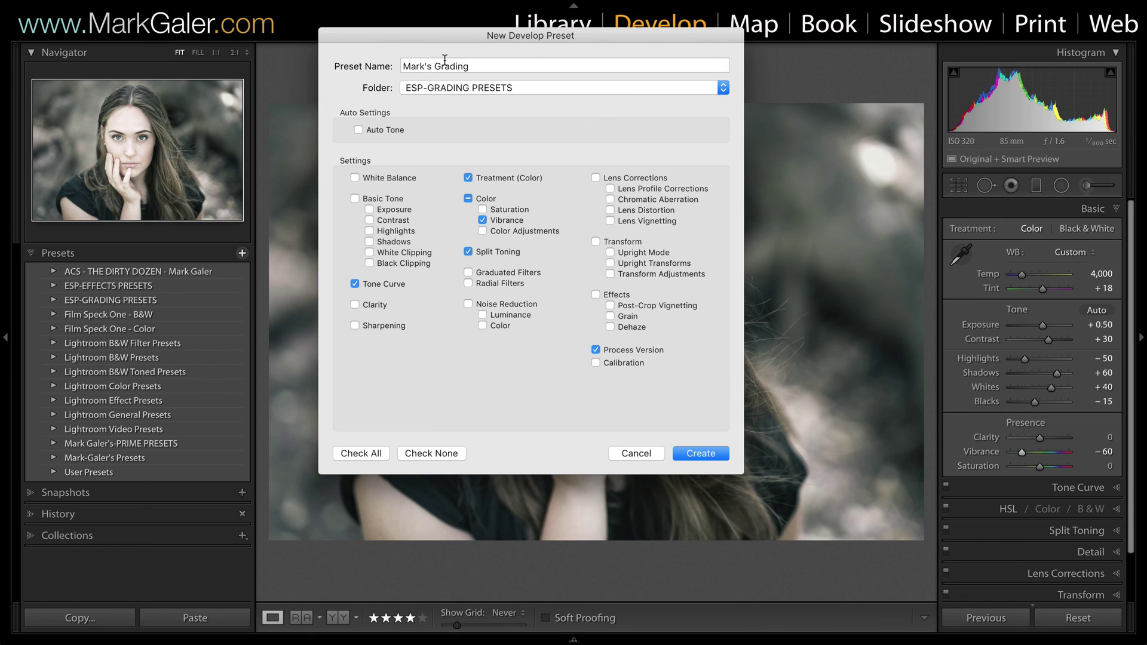
click(709, 452)
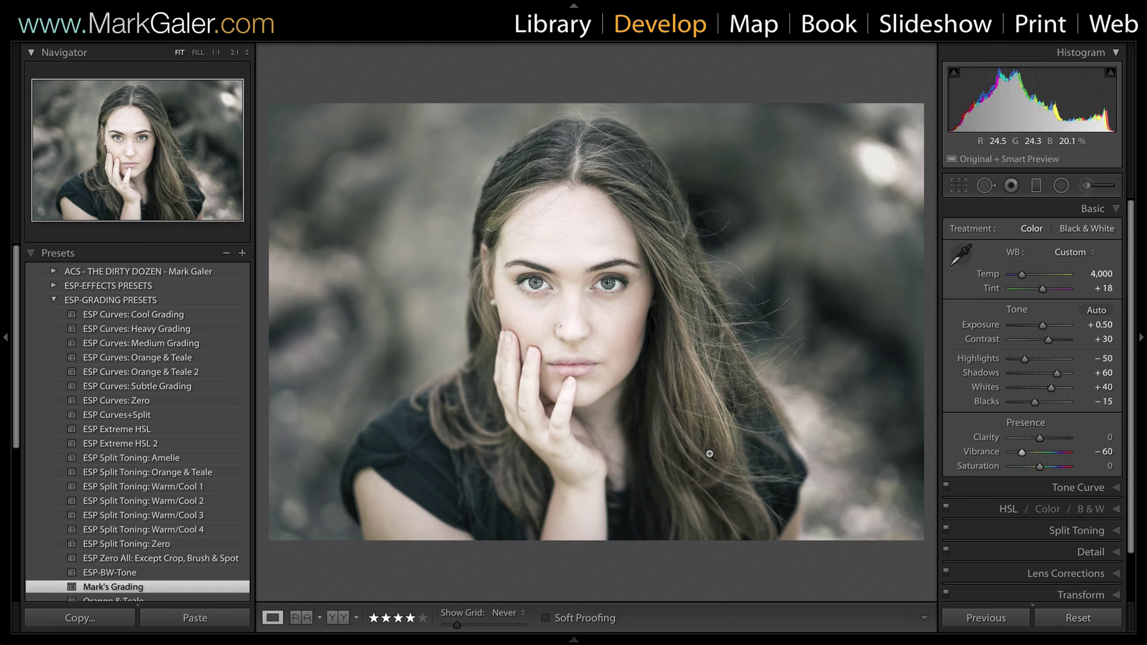